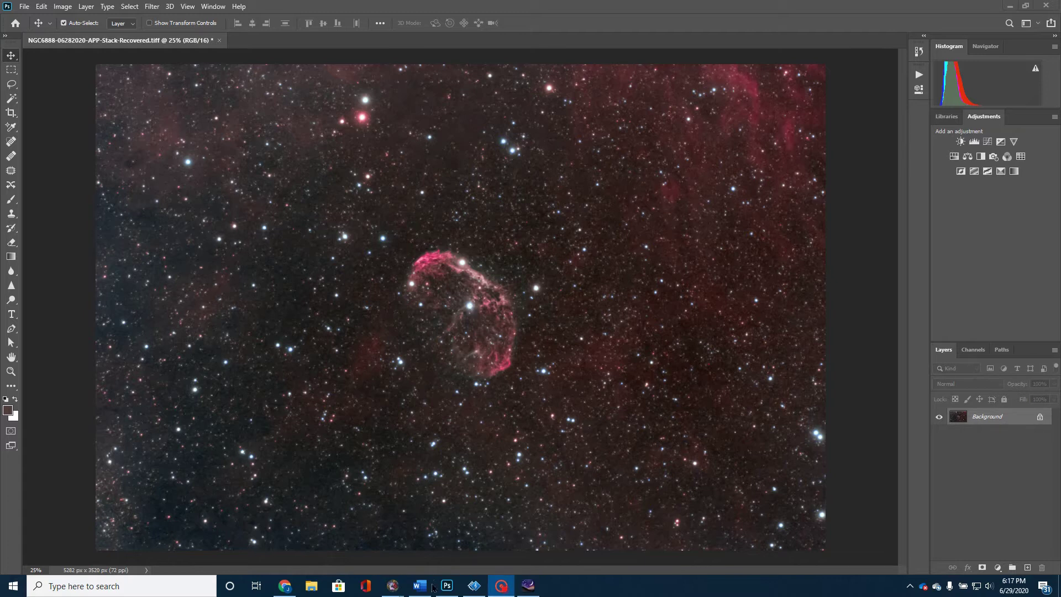
- In Stellarium, zoom into Cygnus and pan to frame the Crescent Nebula (NGC 6888) among neighbouring nebulae
{"action": "left_click", "coordinate": [529, 585]}
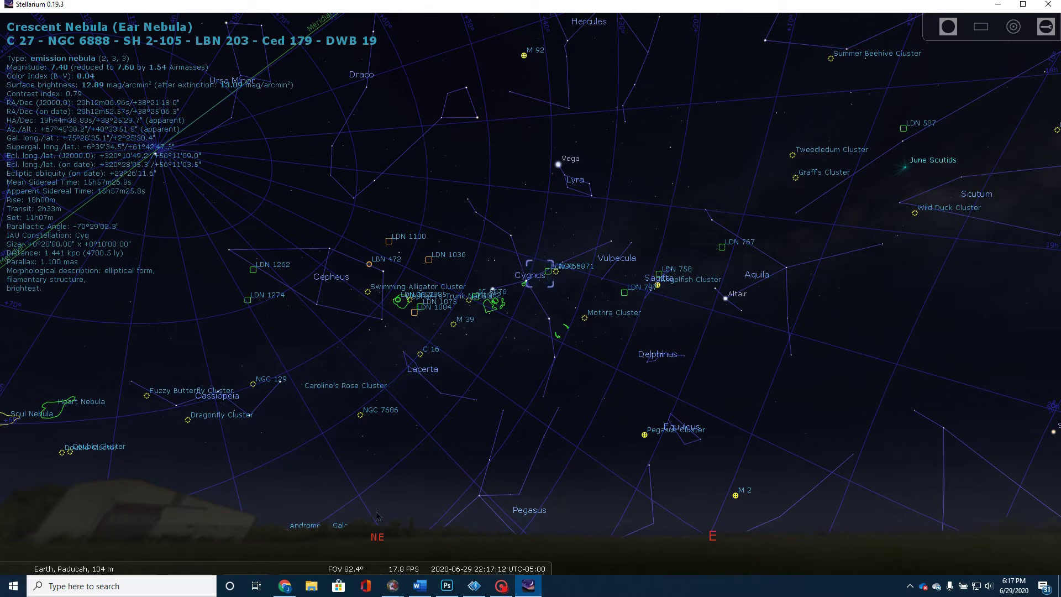
{"action": "scroll", "coordinate": [550, 282], "scroll_direction": "up", "scroll_amount": 5}
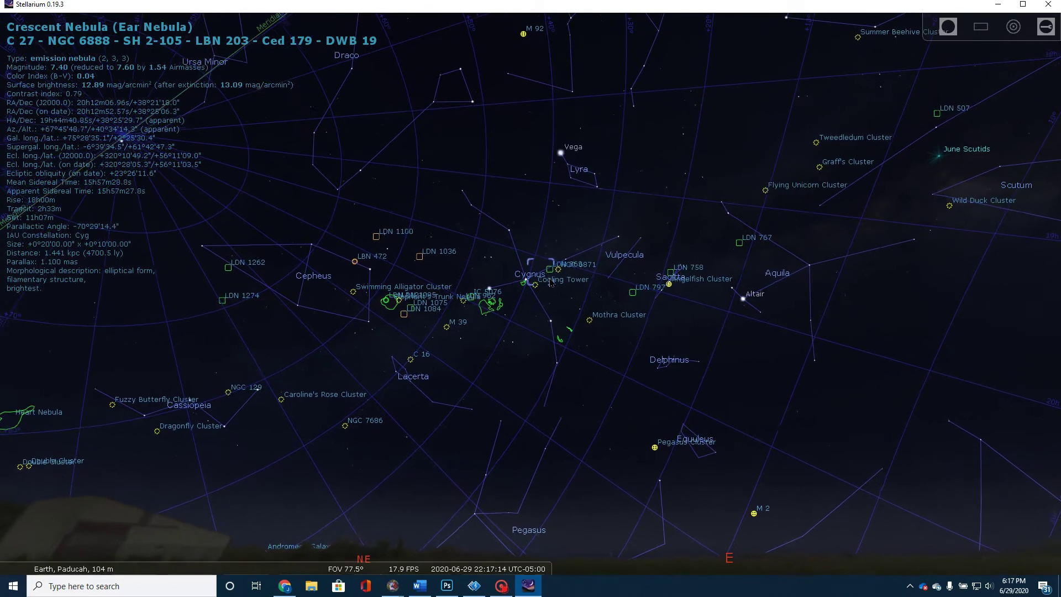
{"action": "scroll", "coordinate": [551, 260], "scroll_direction": "up", "scroll_amount": 2}
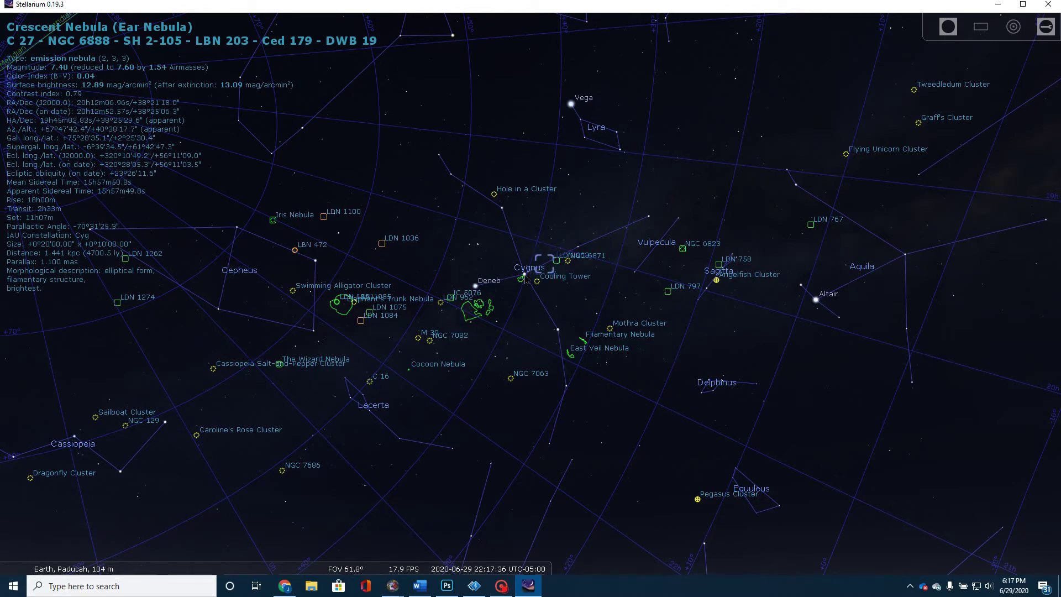
{"action": "scroll", "coordinate": [527, 279], "scroll_direction": "up", "scroll_amount": 5}
{"action": "scroll", "coordinate": [521, 183], "scroll_direction": "up", "scroll_amount": 3}
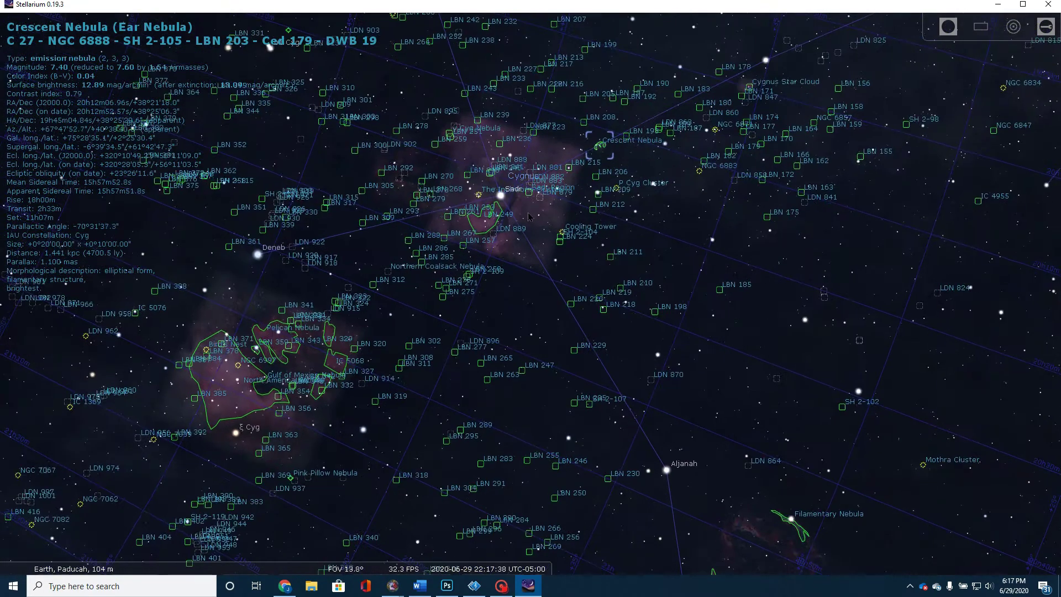
{"action": "left_click_drag", "start_coordinate": [521, 182], "coordinate": [496, 250]}
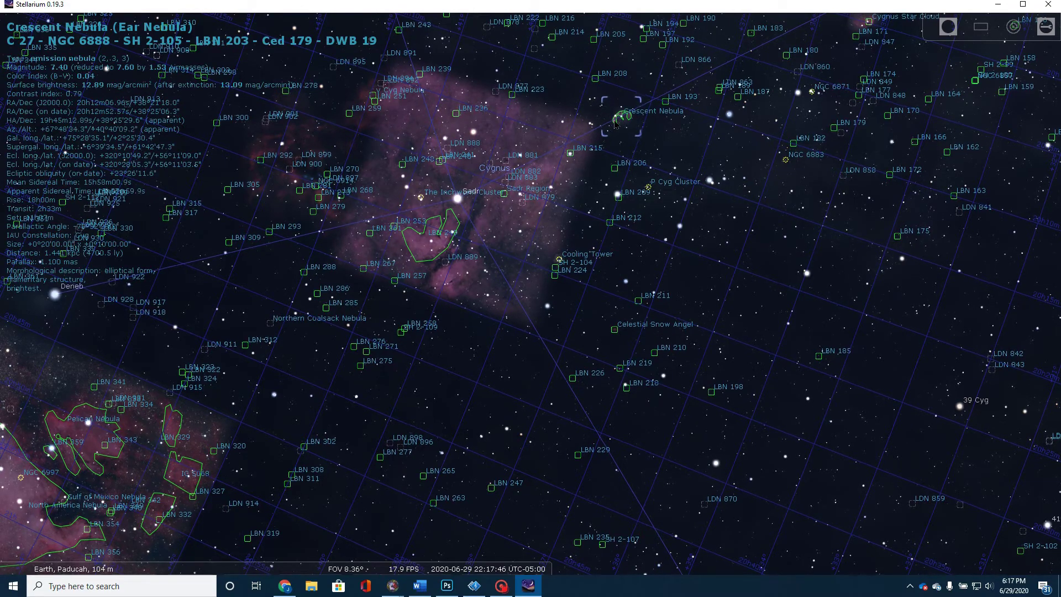
{"action": "scroll", "coordinate": [588, 151], "scroll_direction": "down", "scroll_amount": 1}
{"action": "scroll", "coordinate": [588, 151], "scroll_direction": "down", "scroll_amount": 5}
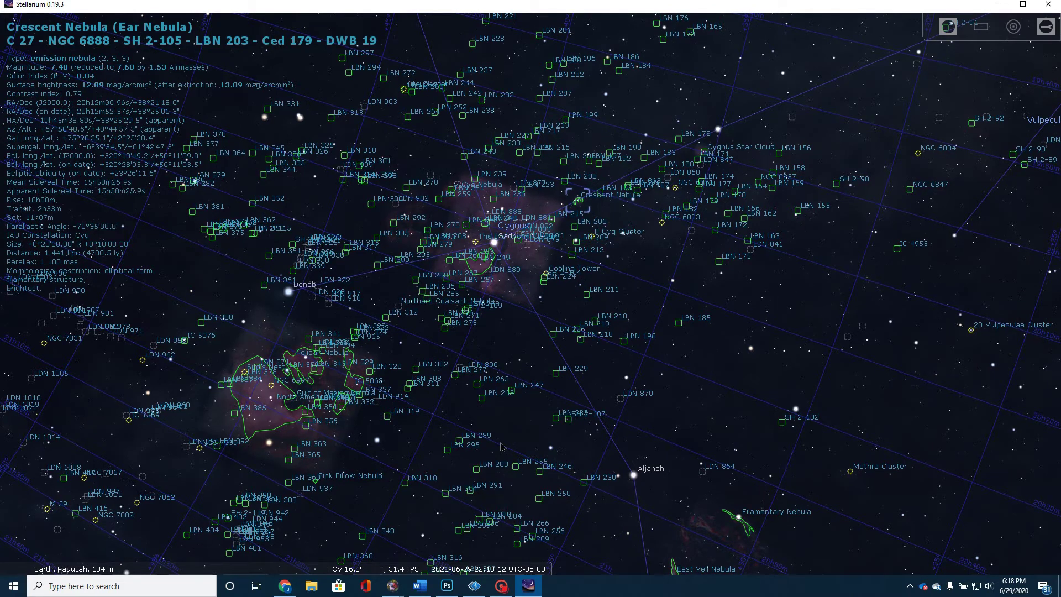
- Bring the Photoshop window with the Crescent Nebula image back to the front
{"action": "left_click", "coordinate": [448, 587]}
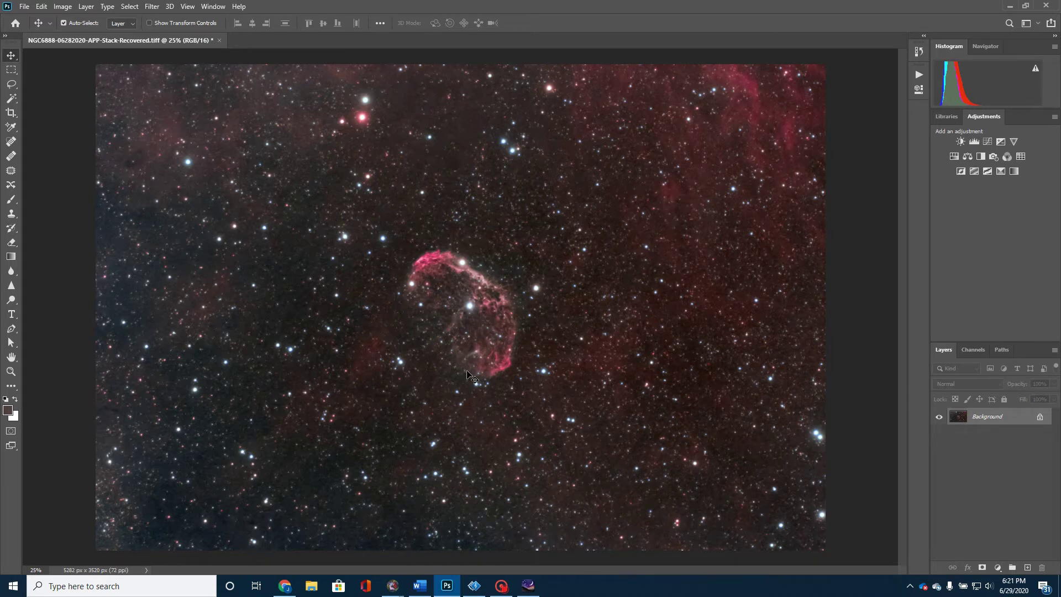
- Bring forward the Astro Pixel Processor window showing the session 2 and 3 -cbg.fits stack
{"action": "mouse_move", "coordinate": [401, 592]}
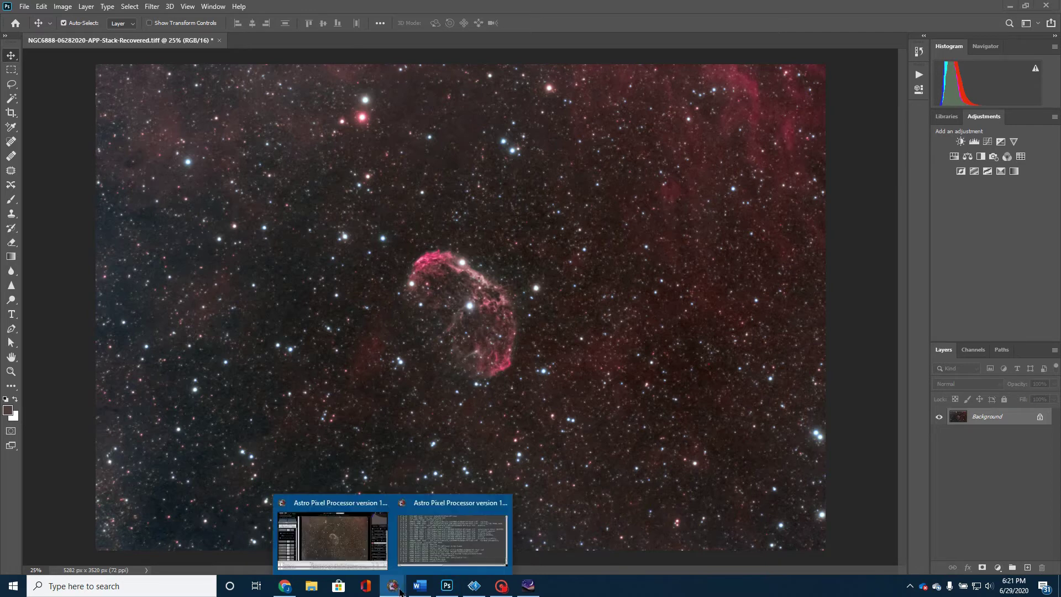
{"action": "left_click", "coordinate": [356, 553]}
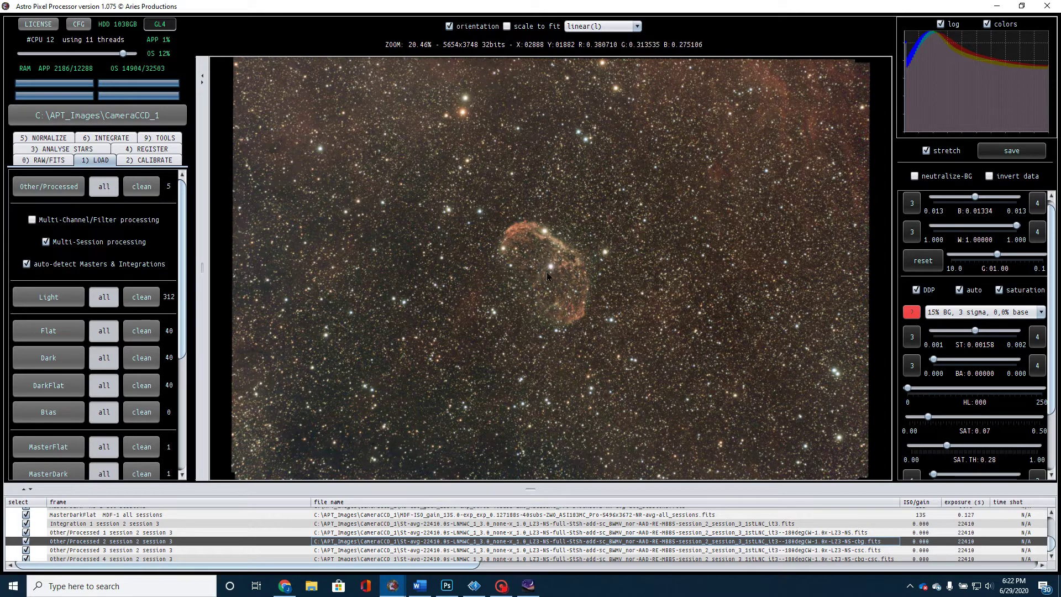
- Browse the Photokemi Star Tools page in Chrome, then minimize Chrome to reveal the NGC6888 image
{"action": "left_click", "coordinate": [445, 587]}
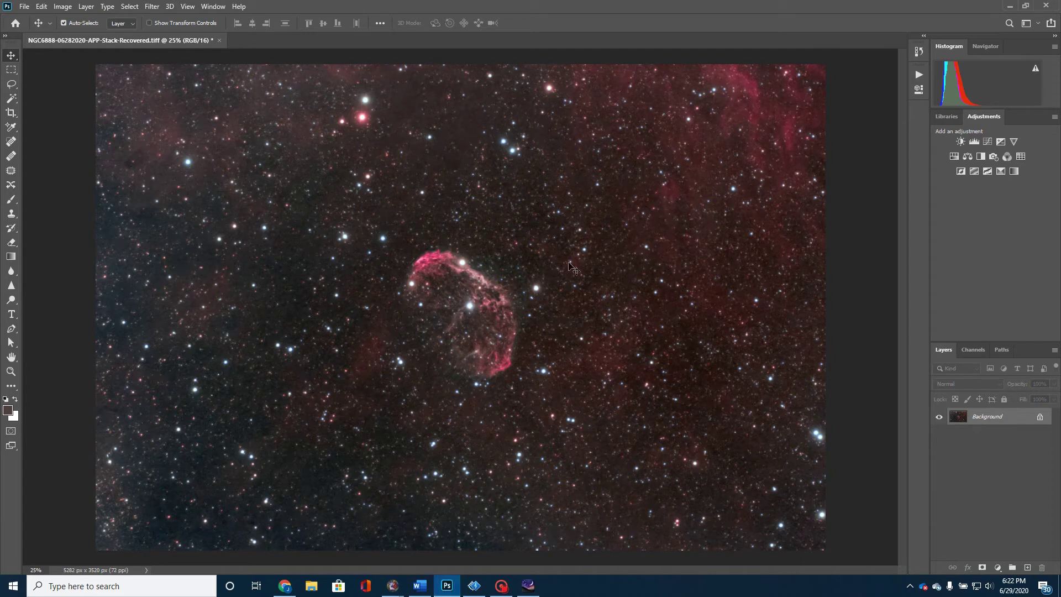
{"action": "left_click", "coordinate": [285, 585]}
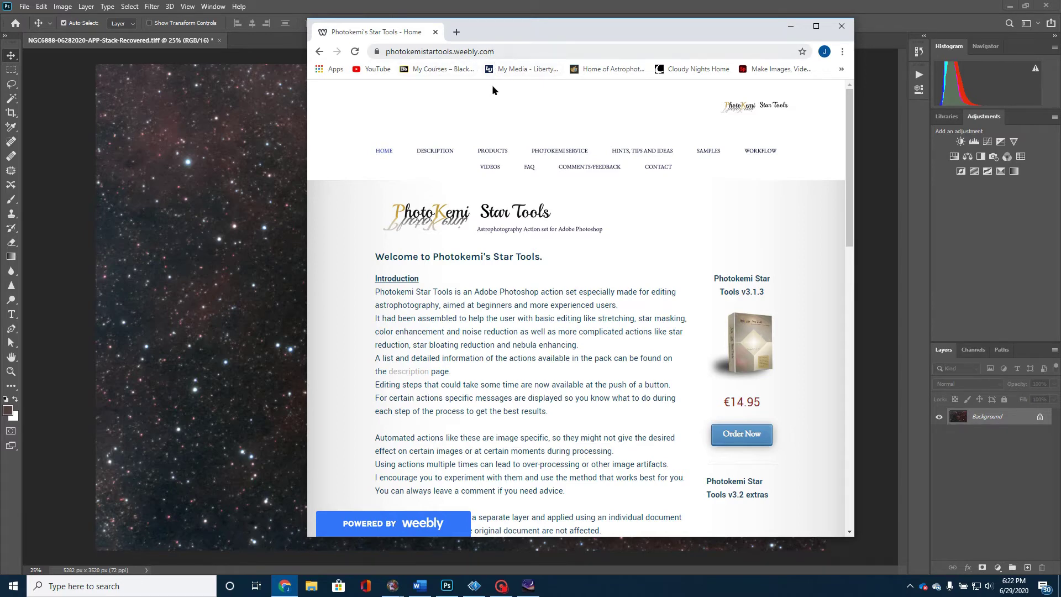
{"action": "scroll", "coordinate": [558, 248], "scroll_direction": "down", "scroll_amount": 5}
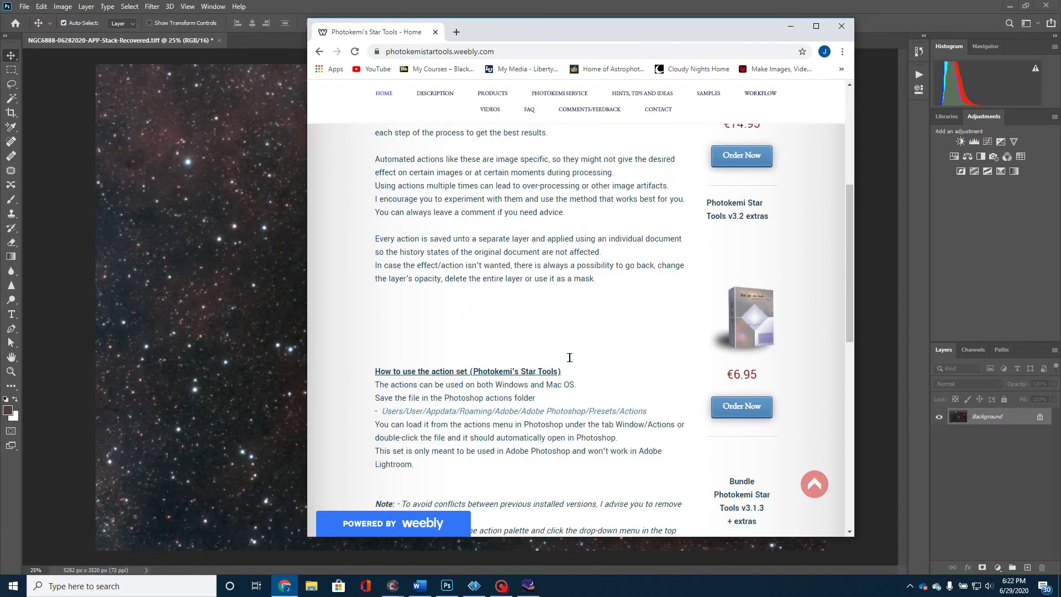
{"action": "scroll", "coordinate": [569, 358], "scroll_direction": "up", "scroll_amount": 4}
{"action": "scroll", "coordinate": [566, 359], "scroll_direction": "down", "scroll_amount": 5}
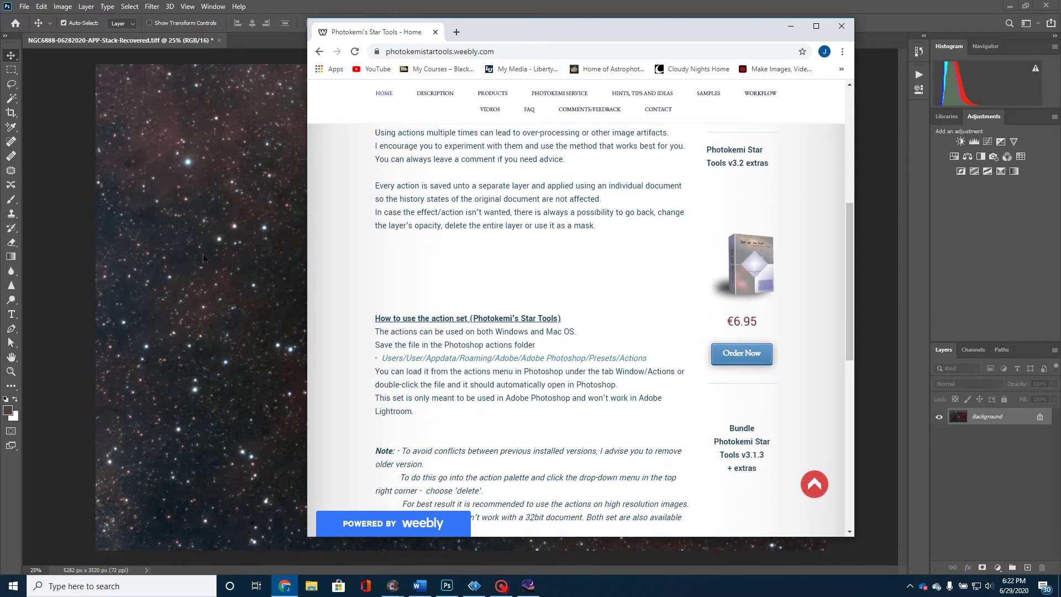
{"action": "left_click", "coordinate": [781, 29]}
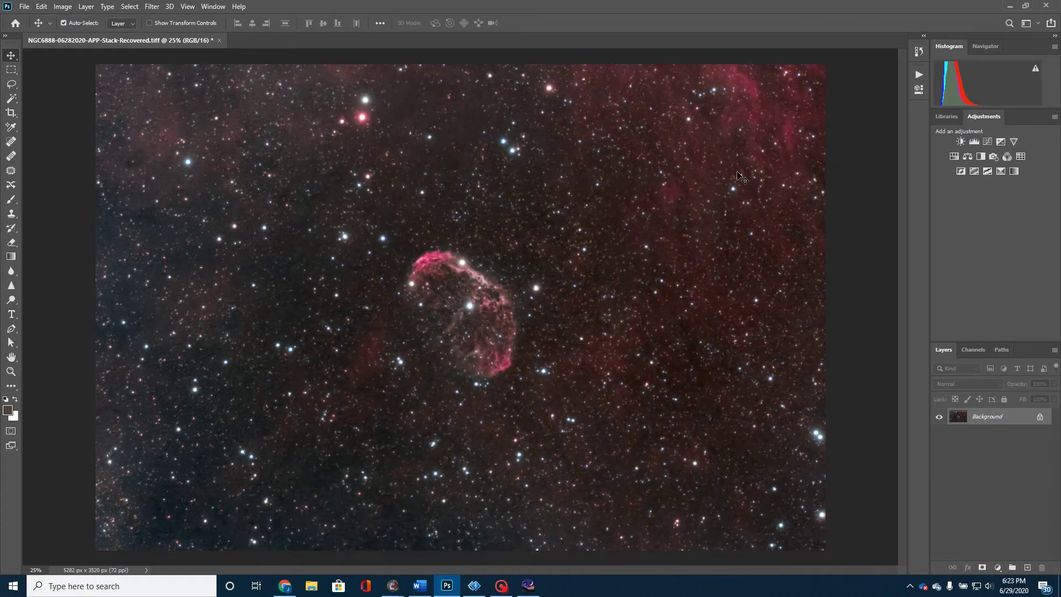
- Open the Actions panel and select 'Star select for star reduction extra 3' in Star Tools
{"action": "left_click", "coordinate": [919, 75]}
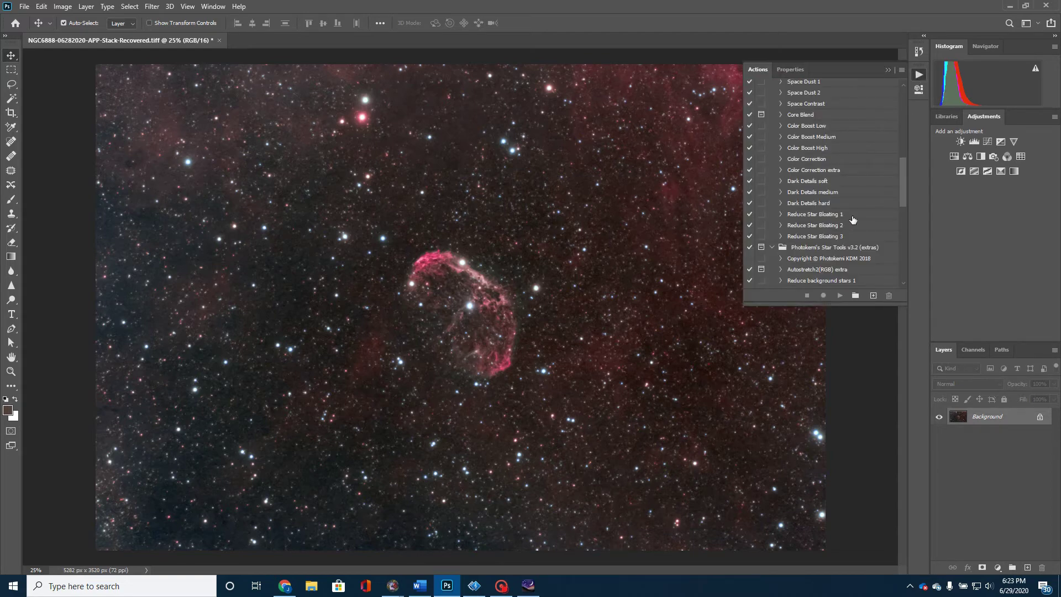
{"action": "scroll", "coordinate": [853, 220], "scroll_direction": "down", "scroll_amount": 7}
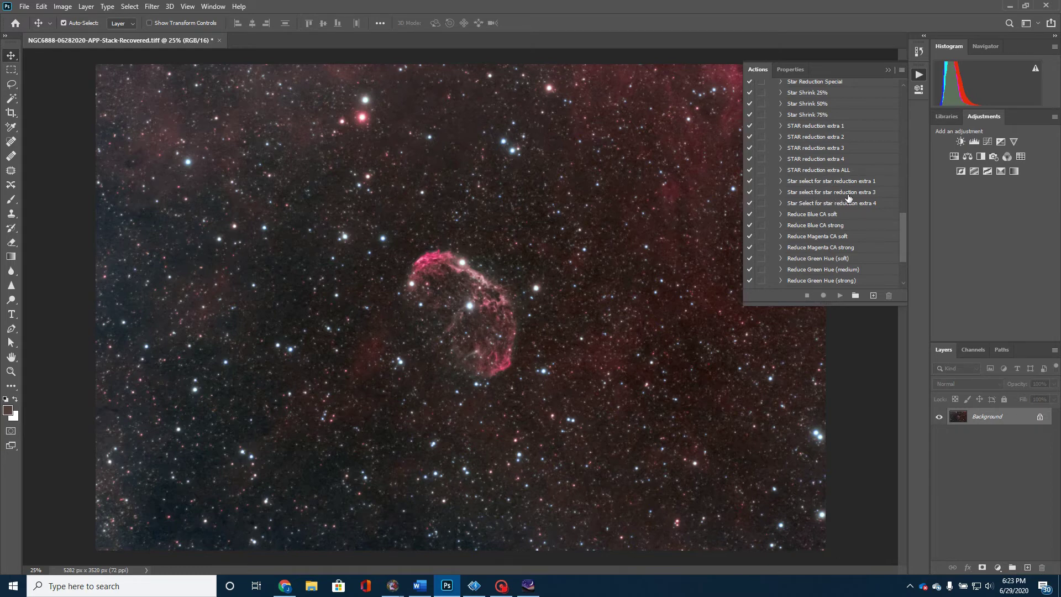
{"action": "left_click", "coordinate": [810, 193]}
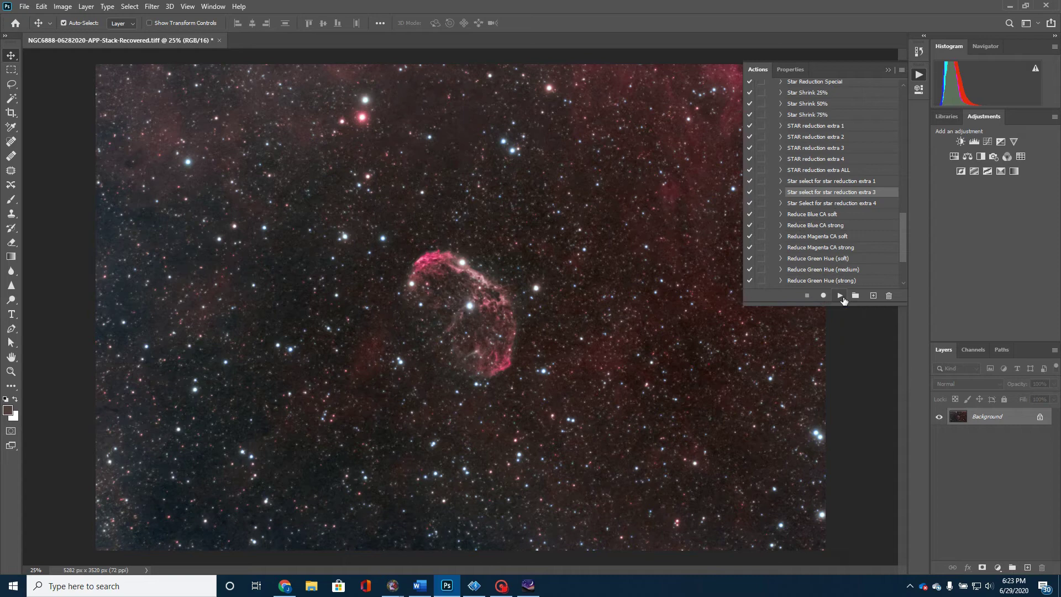
- Select the 'STAR reduction extra 3' action, then bring the Astro Pixel Processor stack forward
{"action": "left_click", "coordinate": [801, 149]}
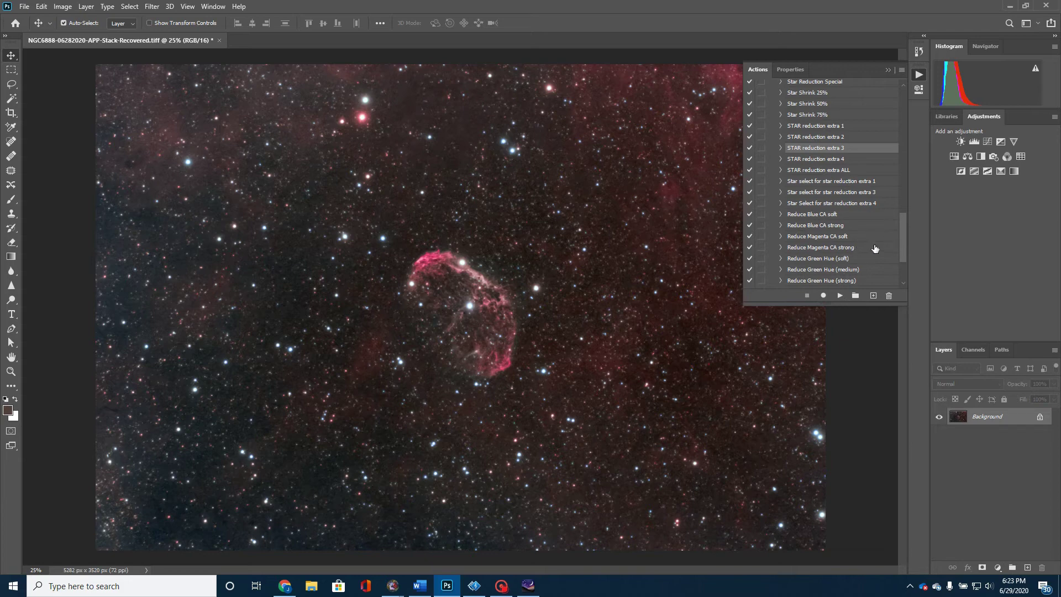
{"action": "left_click_drag", "start_coordinate": [901, 244], "coordinate": [900, 251]}
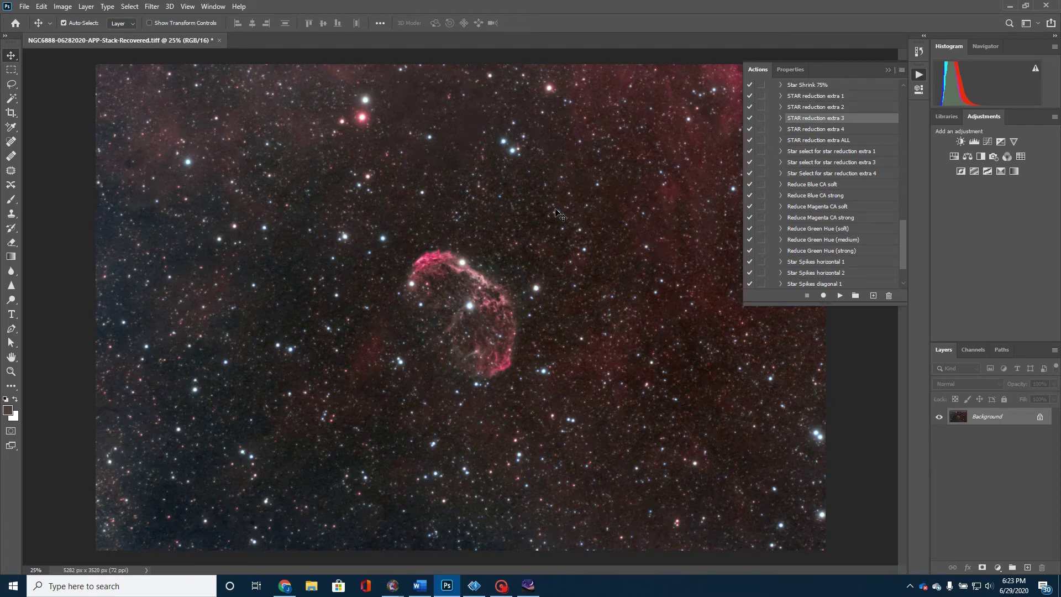
{"action": "mouse_move", "coordinate": [397, 572]}
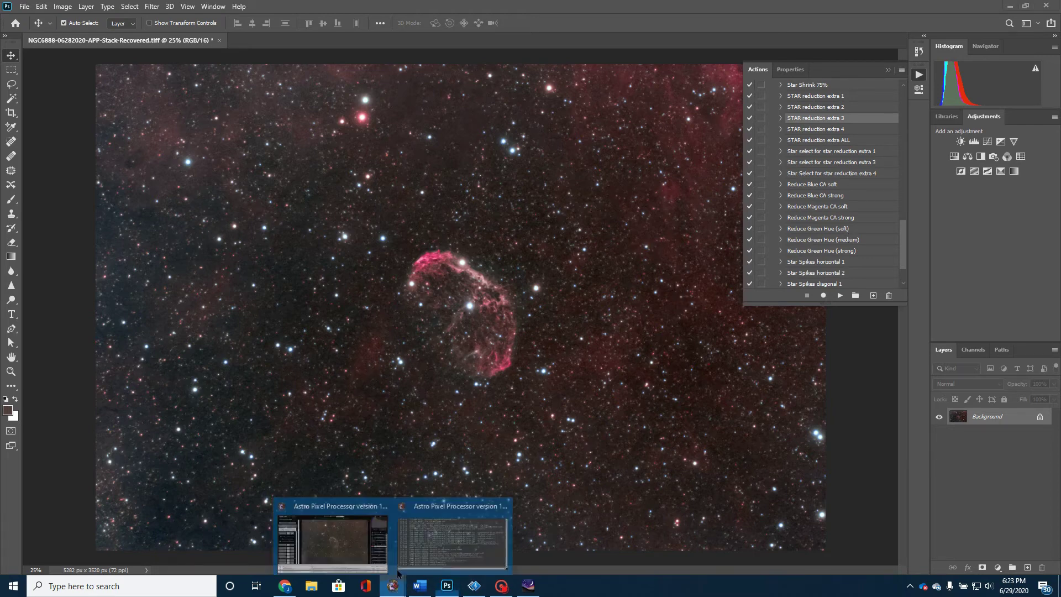
{"action": "left_click", "coordinate": [350, 529]}
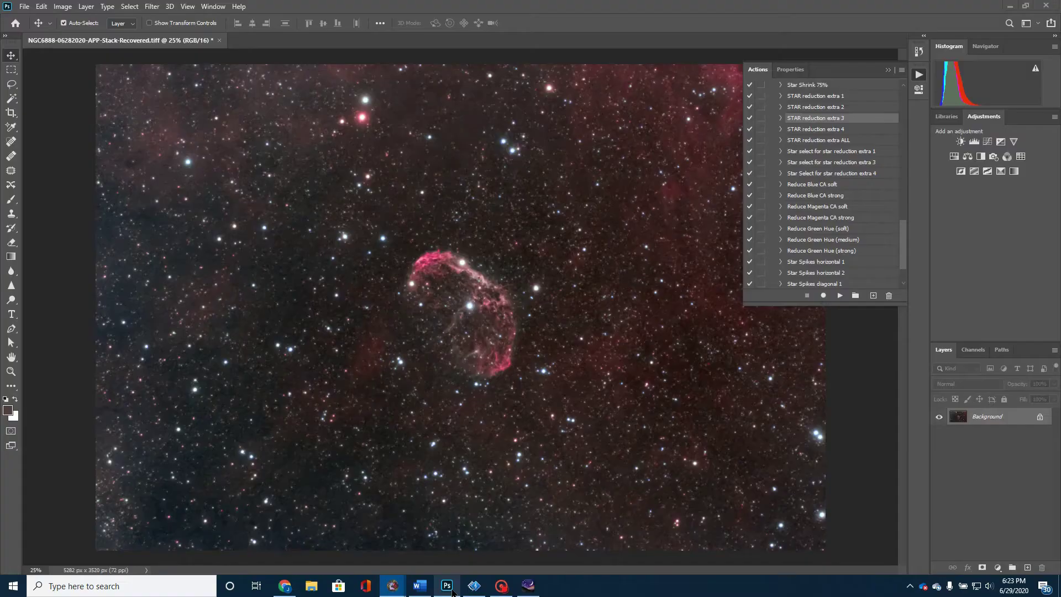
- Return to Photoshop and scroll the Photokemi actions list to Color Boost and Reduce Star Bloating
{"action": "left_click", "coordinate": [447, 585]}
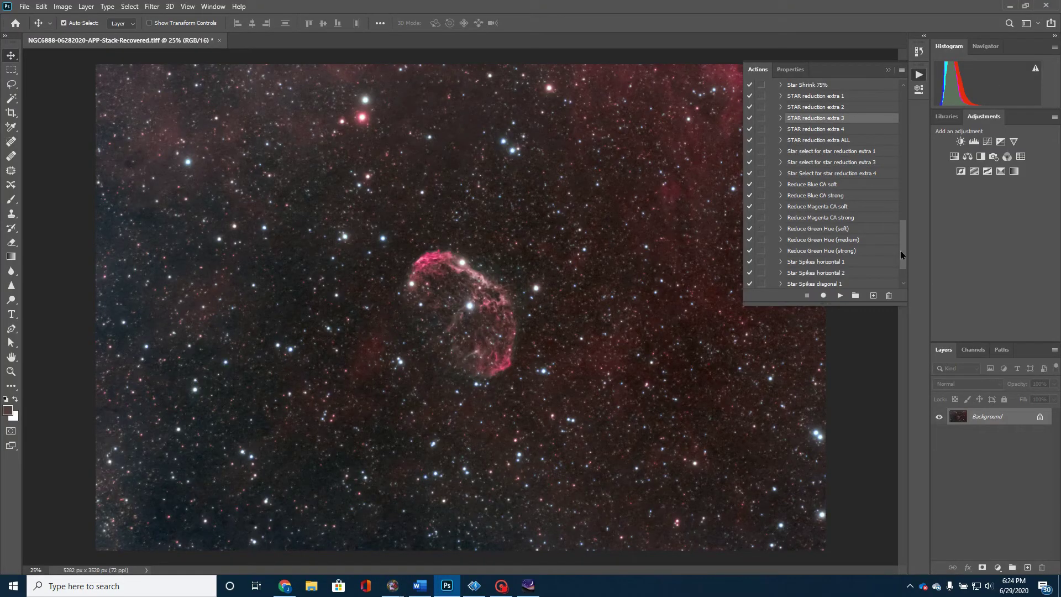
{"action": "left_click_drag", "start_coordinate": [900, 251], "coordinate": [908, 188]}
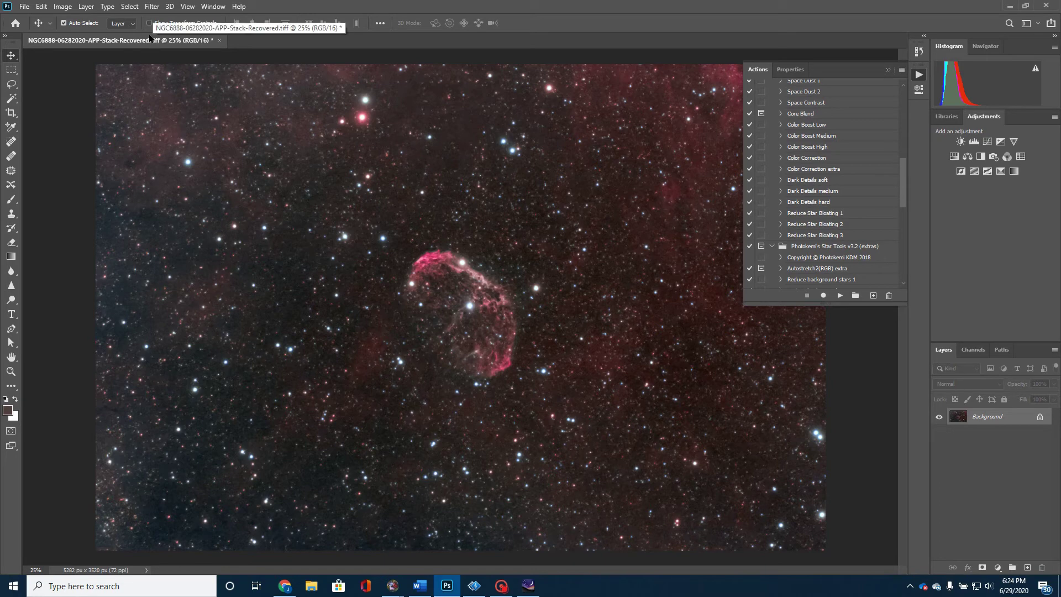
{"action": "left_click", "coordinate": [151, 10]}
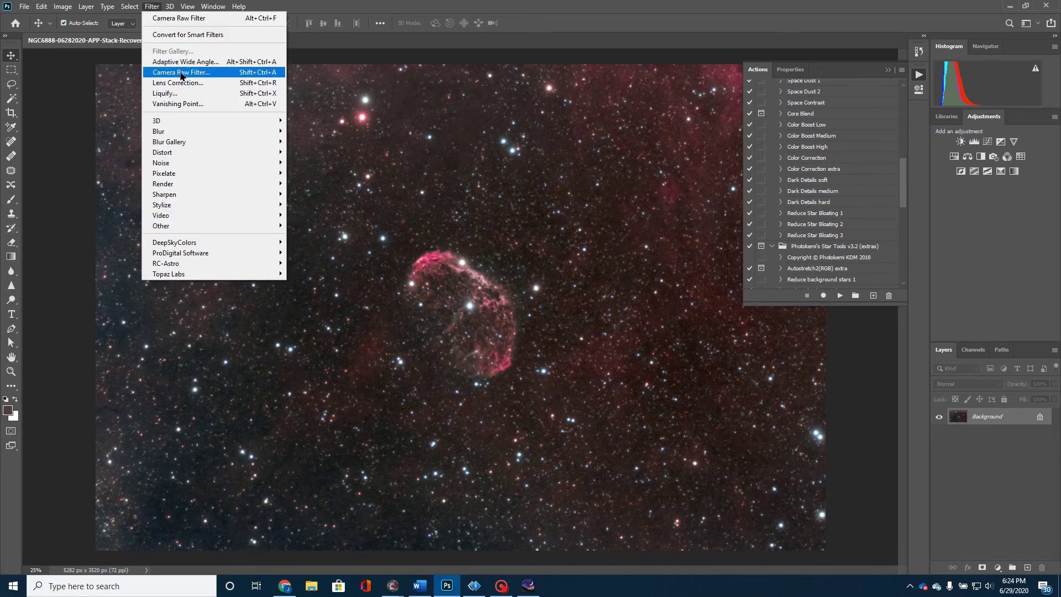
{"action": "left_click", "coordinate": [186, 72]}
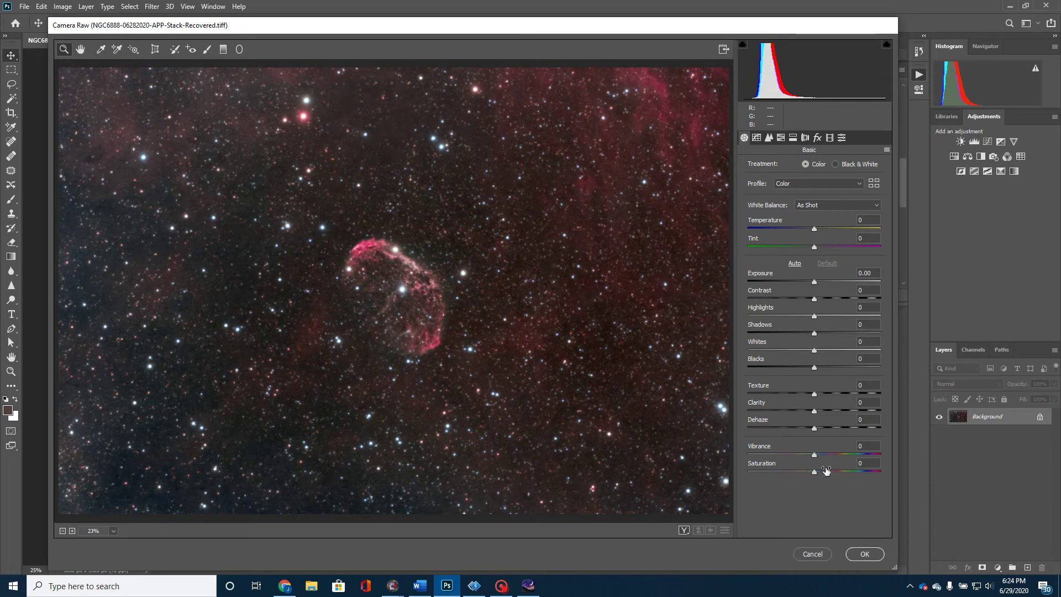
{"action": "left_click", "coordinate": [769, 139]}
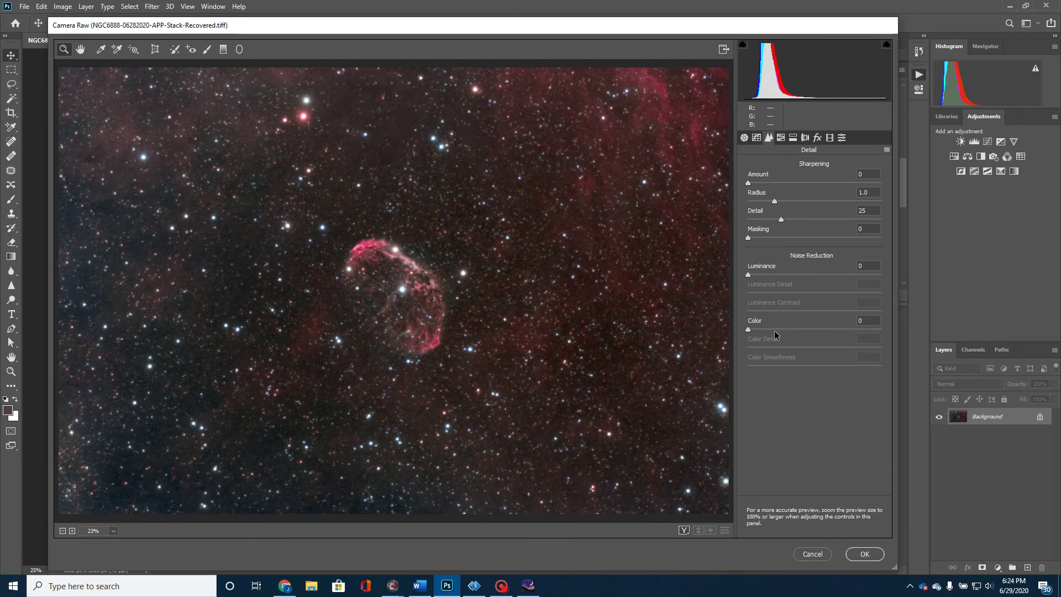
{"action": "left_click", "coordinate": [781, 139]}
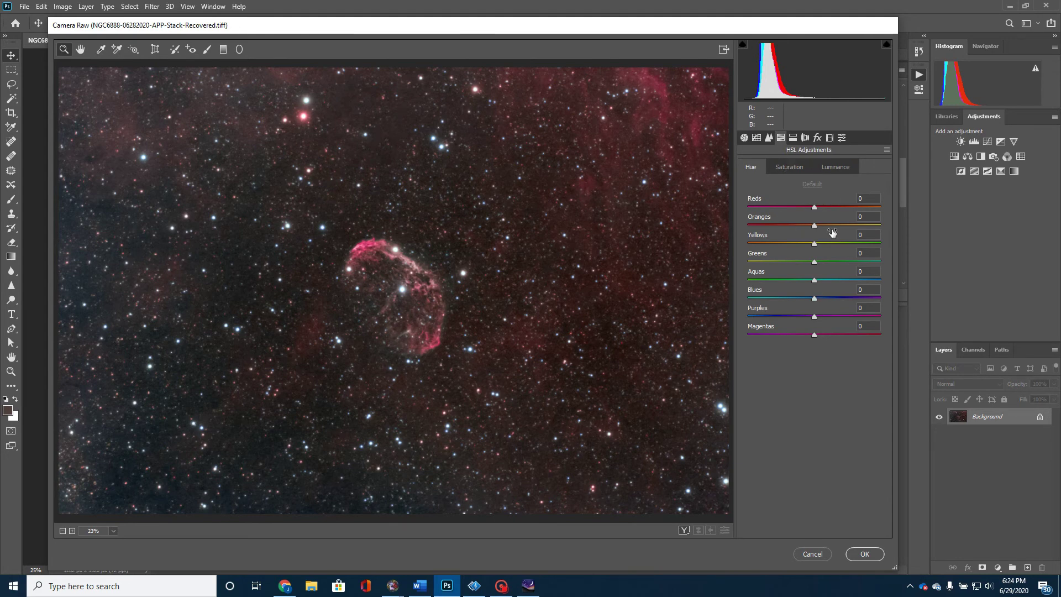
{"action": "left_click", "coordinate": [865, 554]}
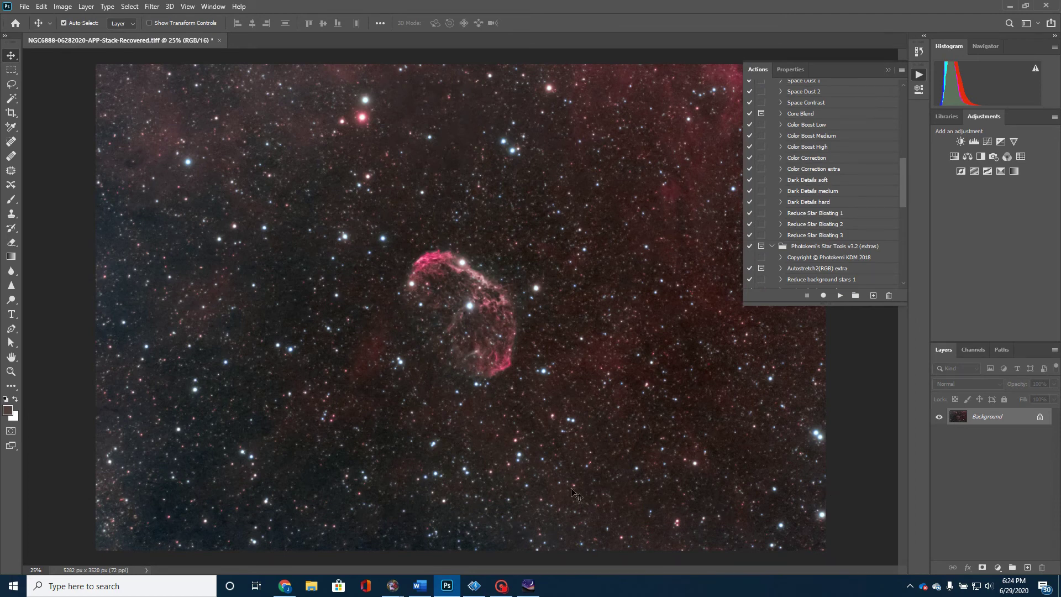
- Switch to Stellarium, zoom in and pan to re-centre the Crescent Nebula
{"action": "left_click", "coordinate": [528, 586]}
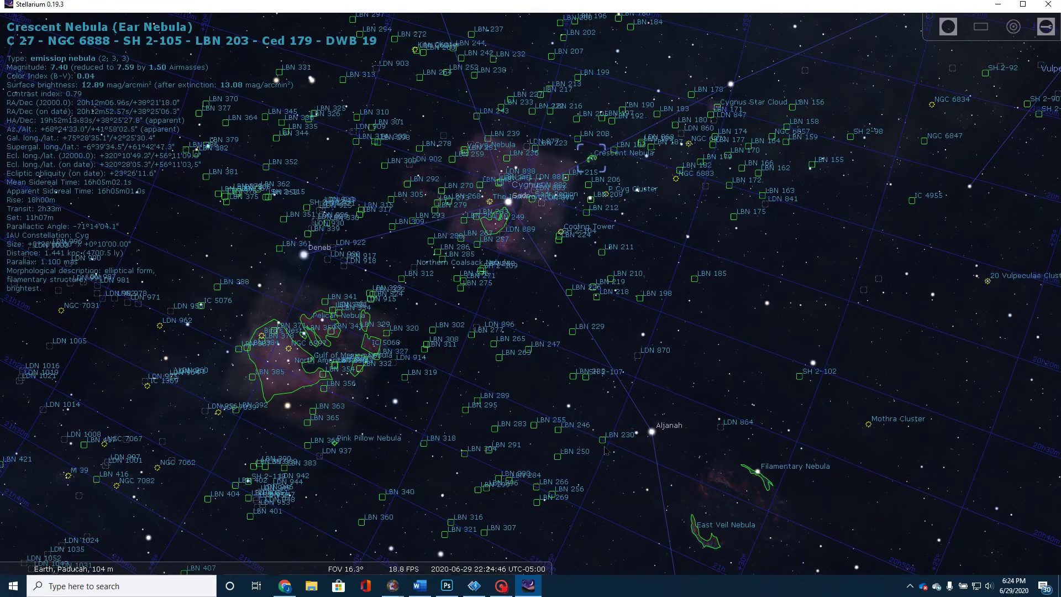
{"action": "left_click_drag", "start_coordinate": [622, 198], "coordinate": [508, 234]}
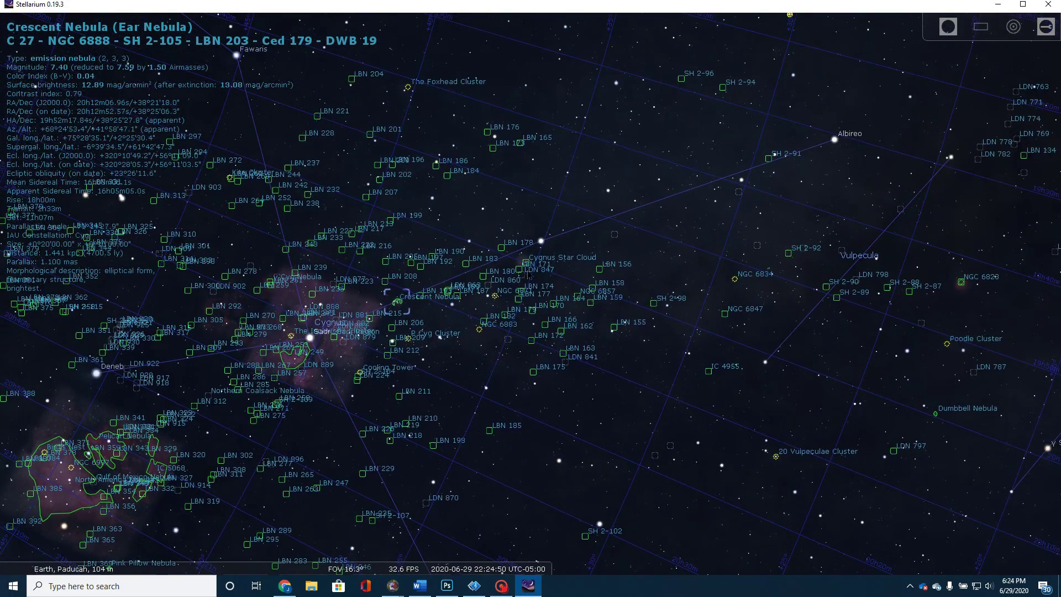
{"action": "scroll", "coordinate": [507, 234], "scroll_direction": "up", "scroll_amount": 5}
{"action": "left_click_drag", "start_coordinate": [513, 157], "coordinate": [545, 234]}
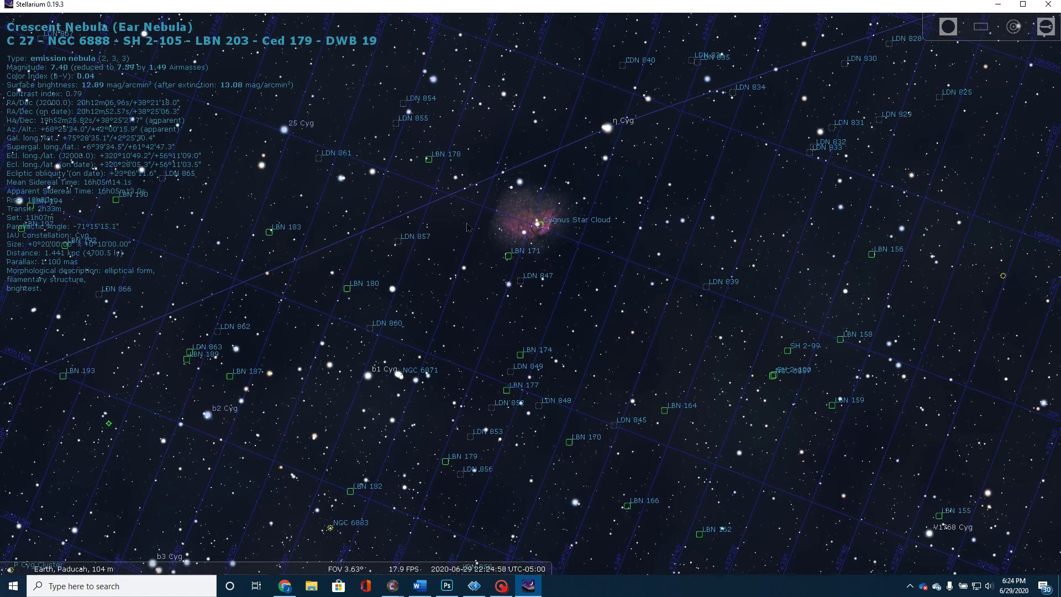
{"action": "mouse_move", "coordinate": [467, 227]}
{"action": "left_mouse_down"}
{"action": "mouse_move", "coordinate": [607, 195]}
{"action": "mouse_move", "coordinate": [730, 212]}
{"action": "left_mouse_up"}
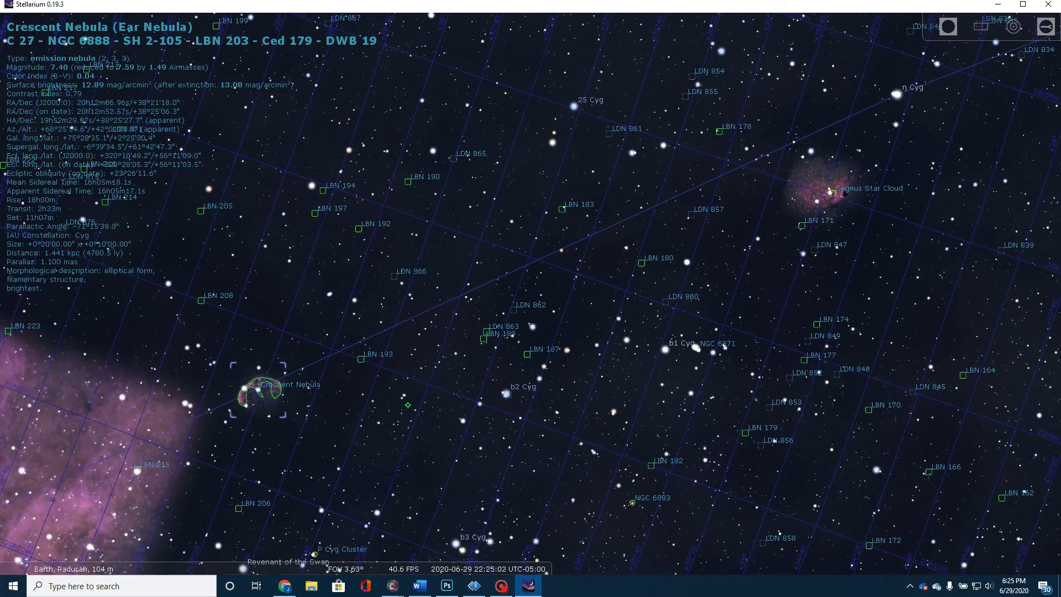
- Pan past the Sadr region to centre the North America and Pelican nebulae, then zoom out
{"action": "key", "text": "Left"}
{"action": "key", "text": "Down"}
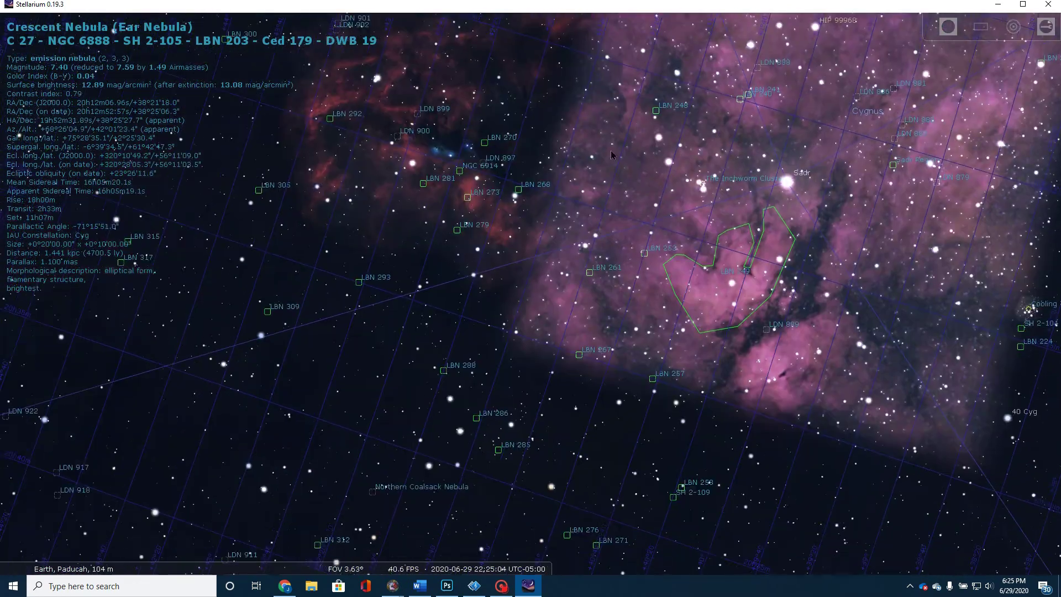
{"action": "key", "text": "Down"}
{"action": "key", "text": "Left"}
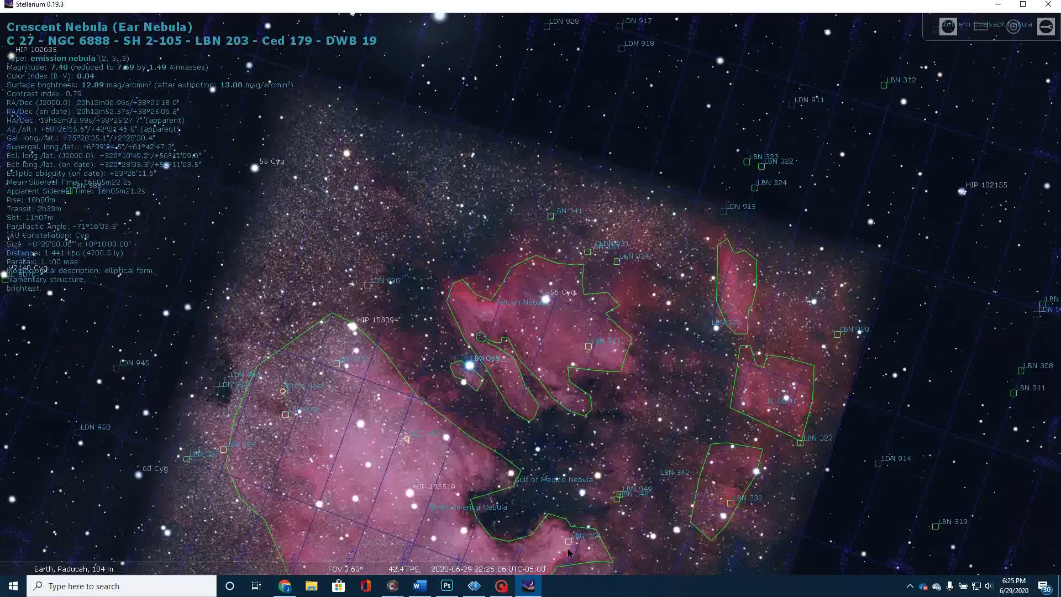
{"action": "left_click_drag", "start_coordinate": [569, 552], "coordinate": [535, 405]}
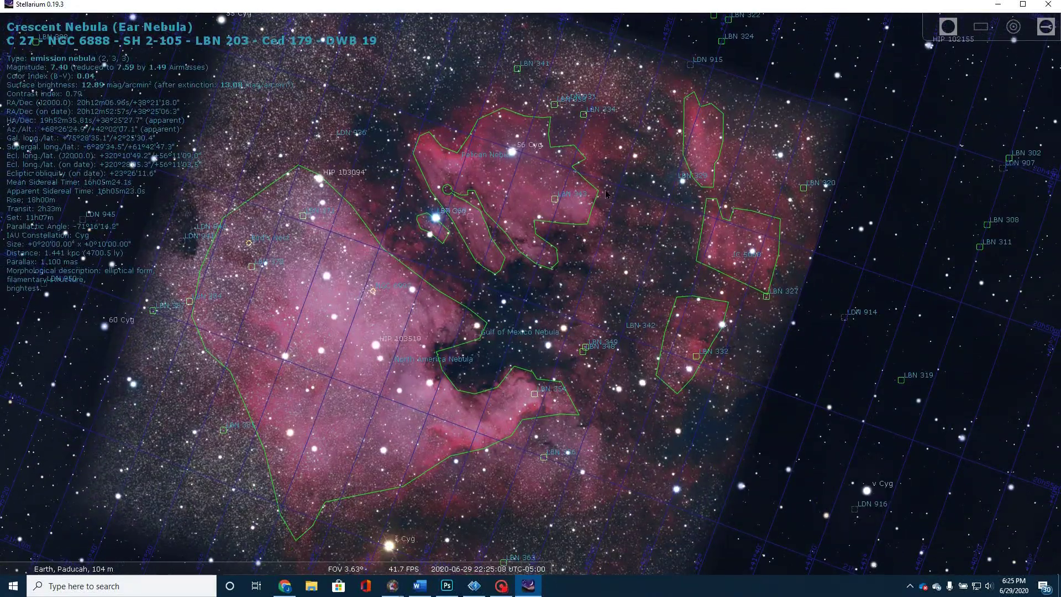
{"action": "scroll", "coordinate": [615, 298], "scroll_direction": "down", "scroll_amount": 1}
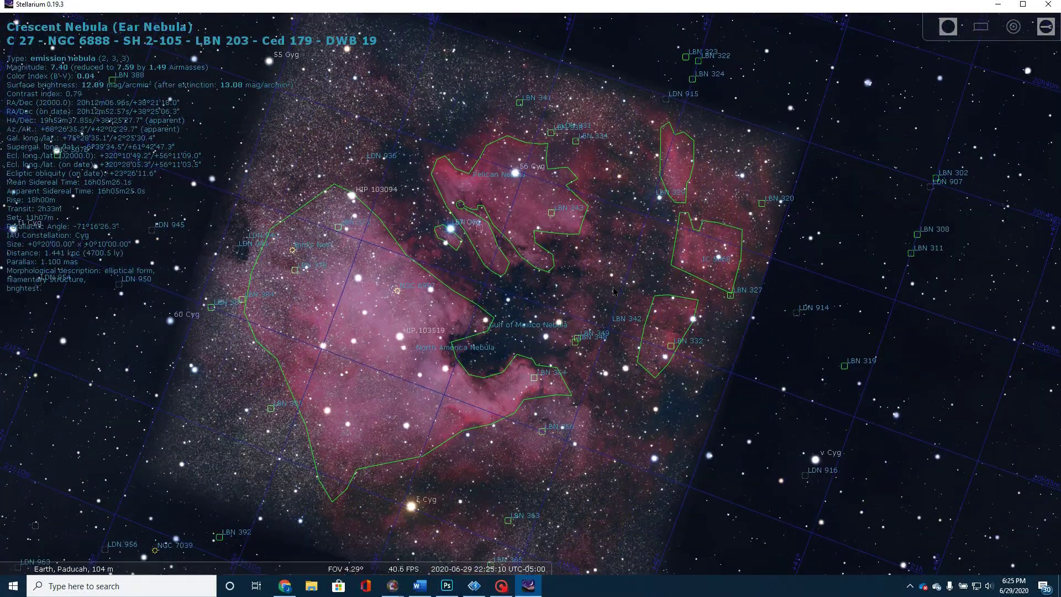
{"action": "scroll", "coordinate": [615, 298], "scroll_direction": "down", "scroll_amount": 3}
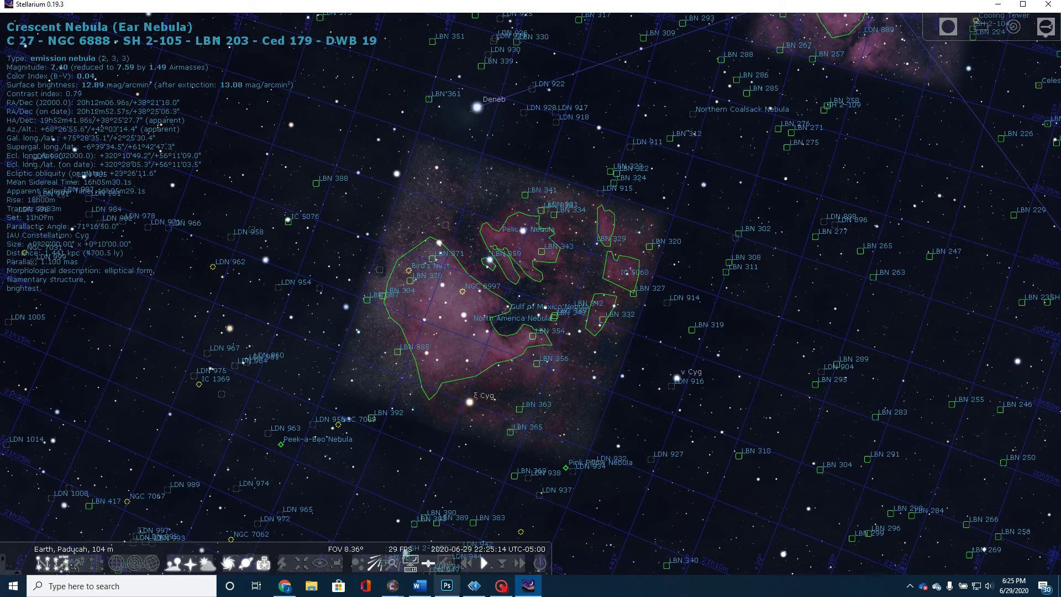
- Pass through the Photokemi Star Tools page and return to Photoshop's Crescent Nebula image
{"action": "mouse_move", "coordinate": [442, 593]}
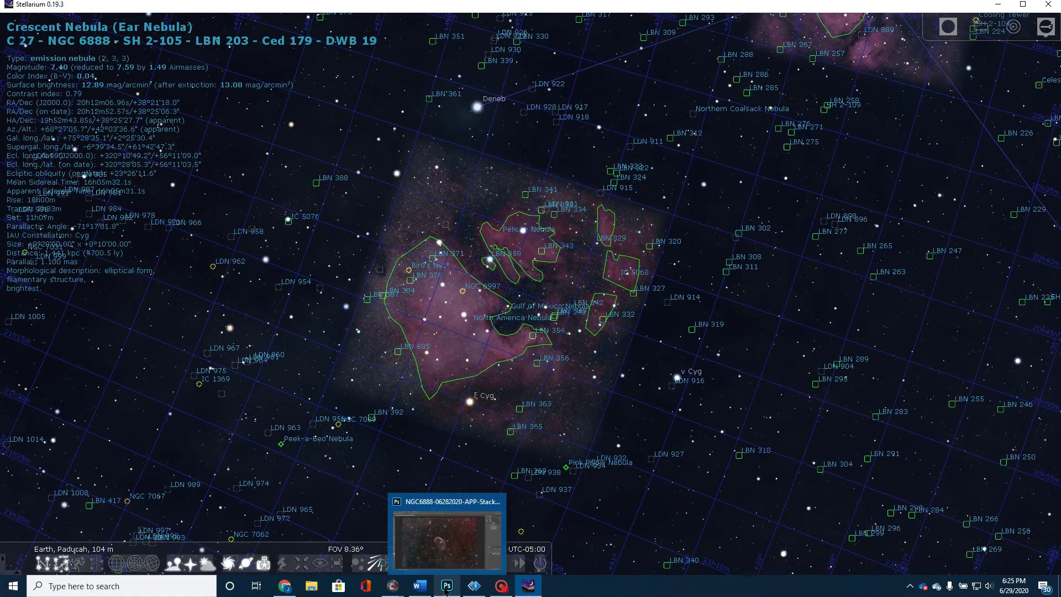
{"action": "left_click", "coordinate": [287, 587]}
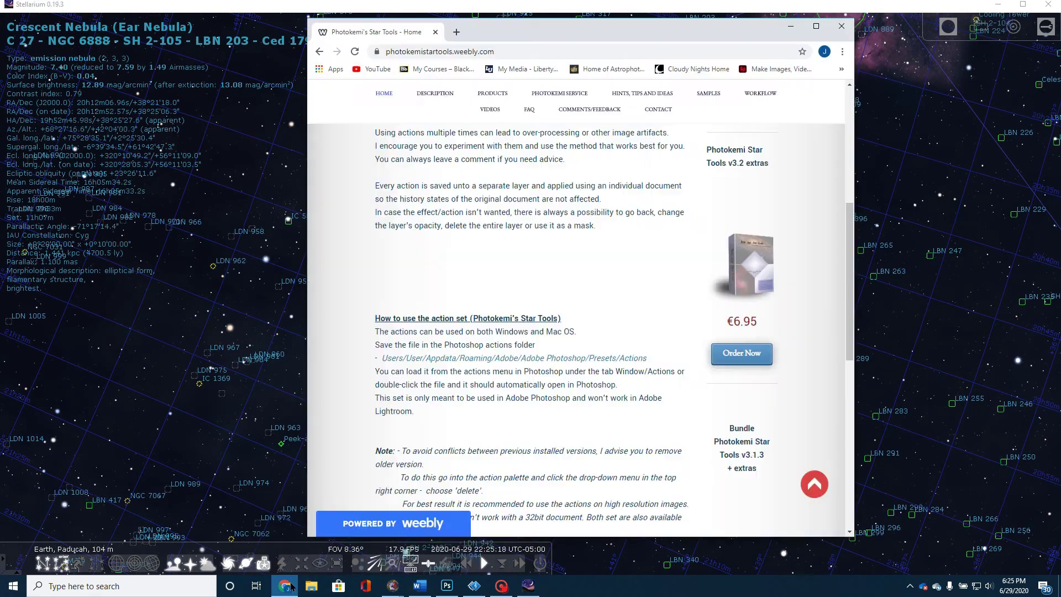
{"action": "left_click", "coordinate": [447, 586]}
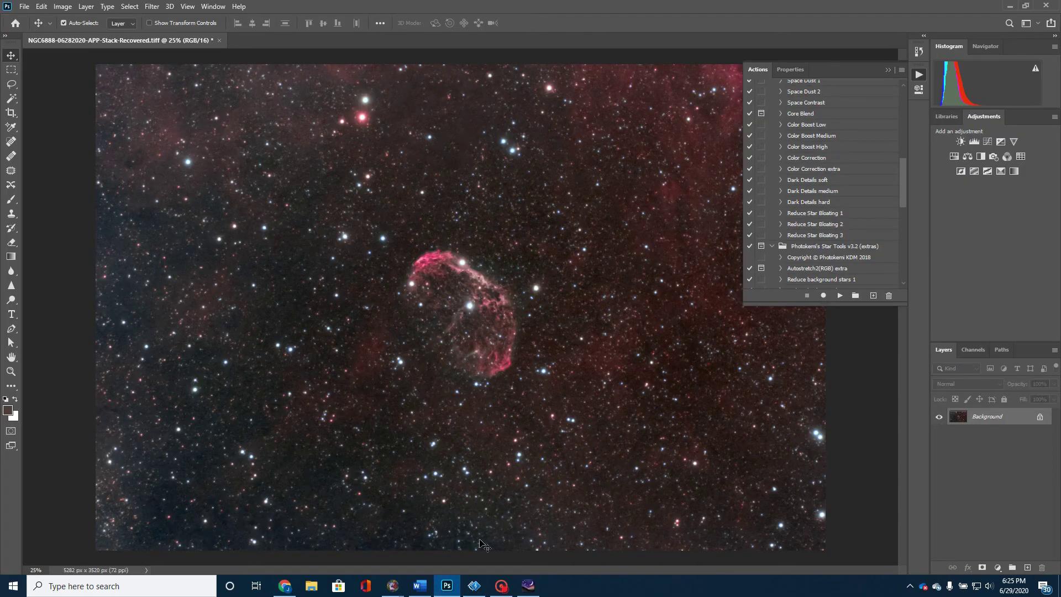
- Collapse the Actions panel in Photoshop, then bring Stellarium's Cygnus chart to the front
{"action": "left_click", "coordinate": [888, 71]}
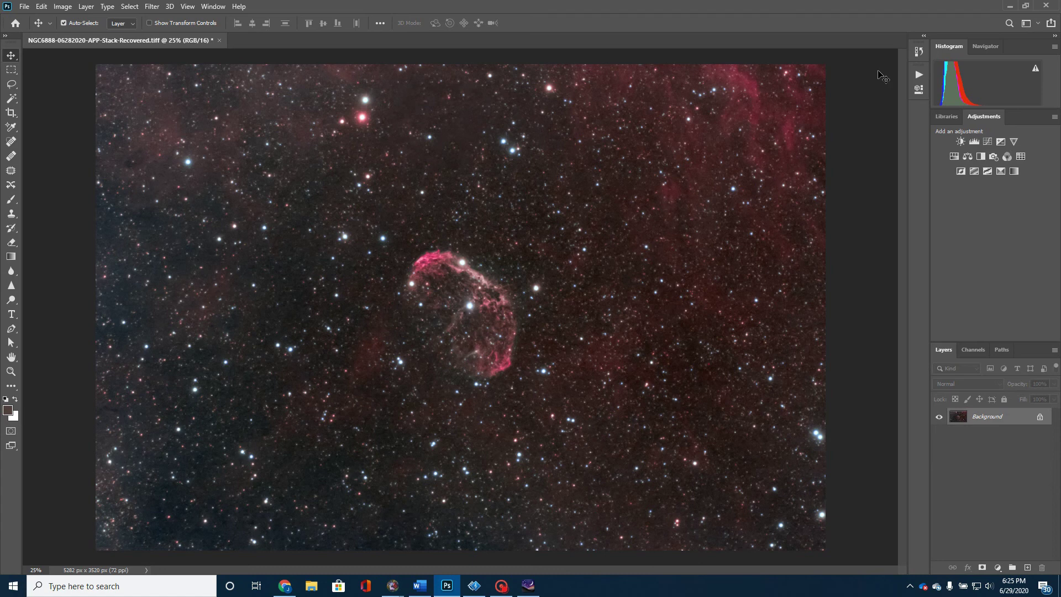
{"action": "left_click", "coordinate": [527, 586]}
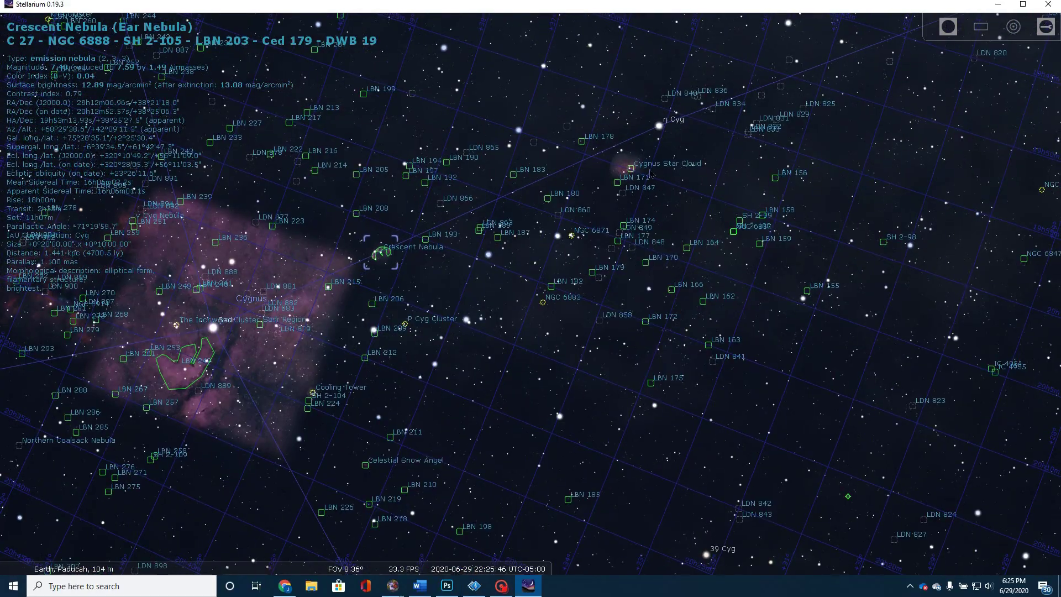
- Zoom in on the Cygnus Star Cloud, then switch back to the NGC6888 image in Photoshop
{"action": "scroll", "coordinate": [632, 164], "scroll_direction": "up", "scroll_amount": 5}
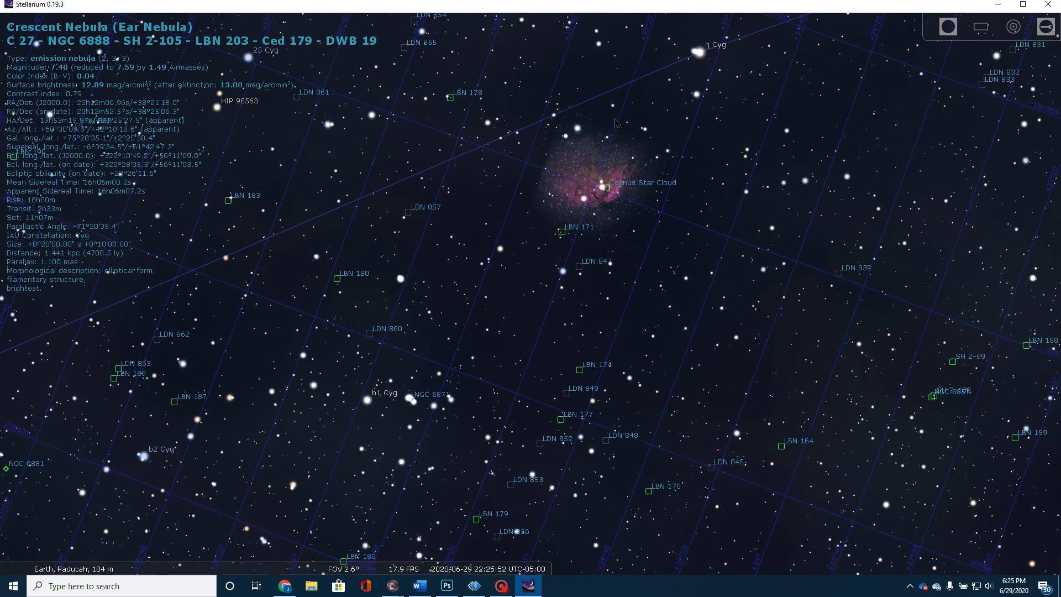
{"action": "left_click", "coordinate": [447, 585]}
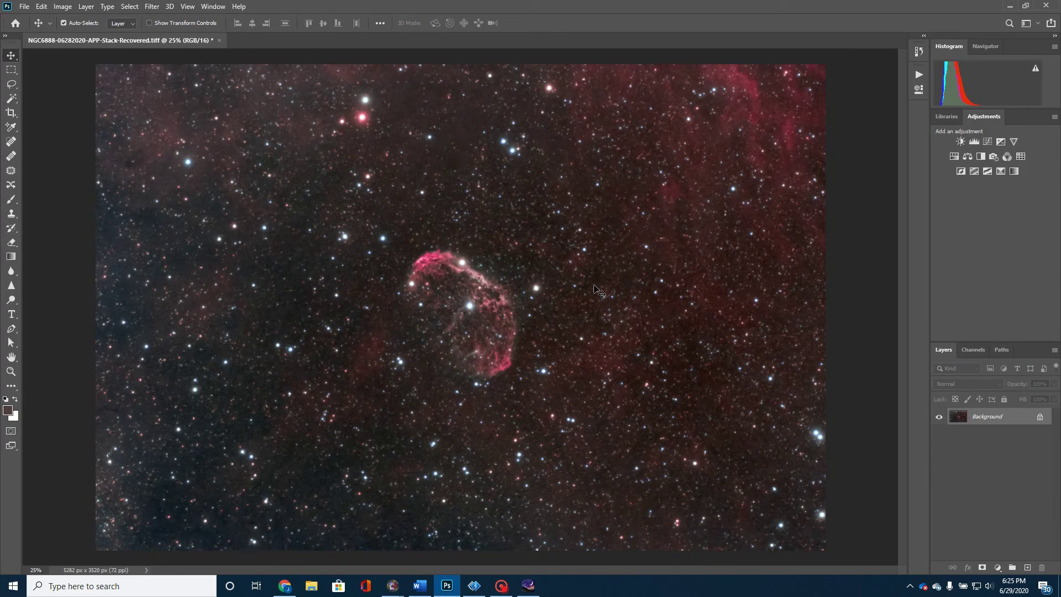